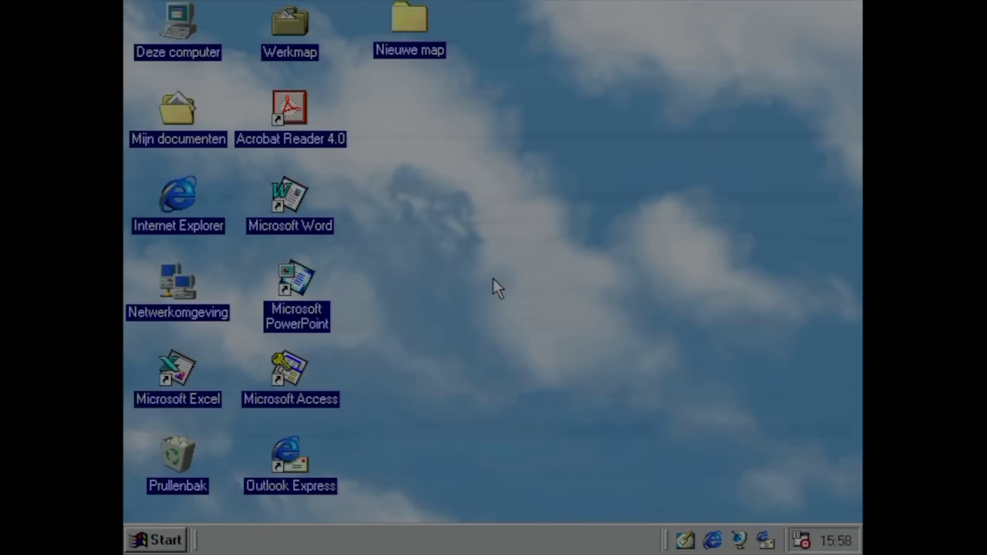
# Open Windows Explorer and bring up the system properties of Deze computer.
pyautogui.press('super+e')
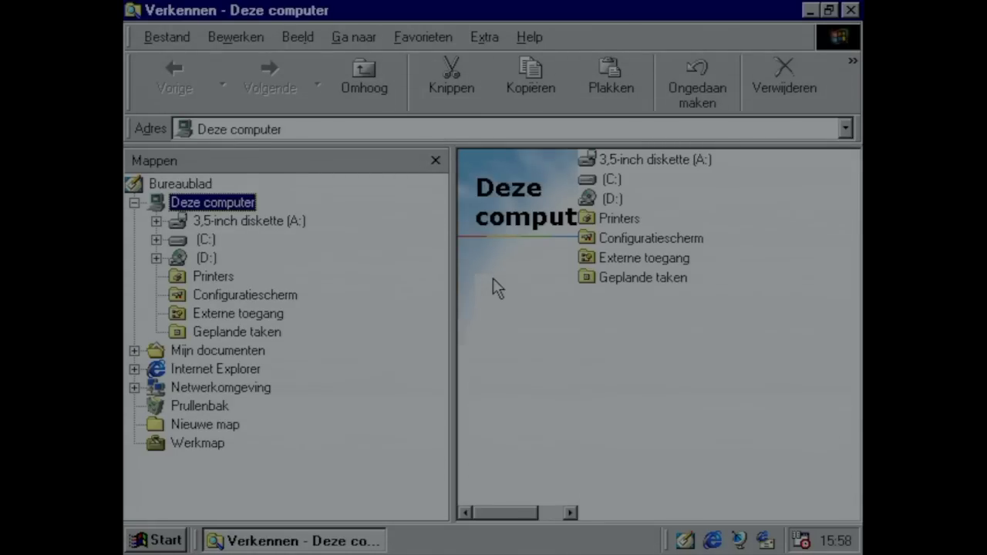
pyautogui.hotkey('shift', 'F10')
pyautogui.press('Up')
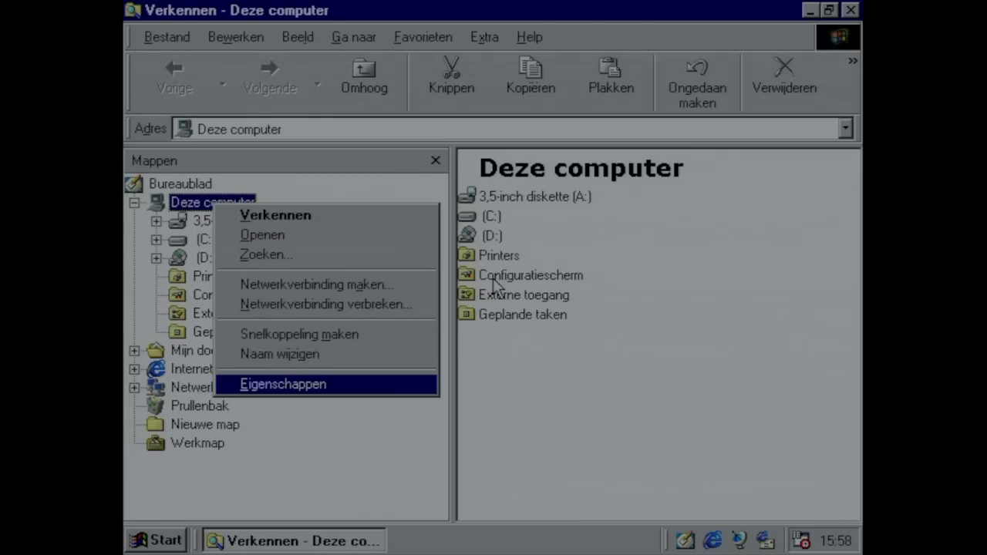
pyautogui.press('Return')
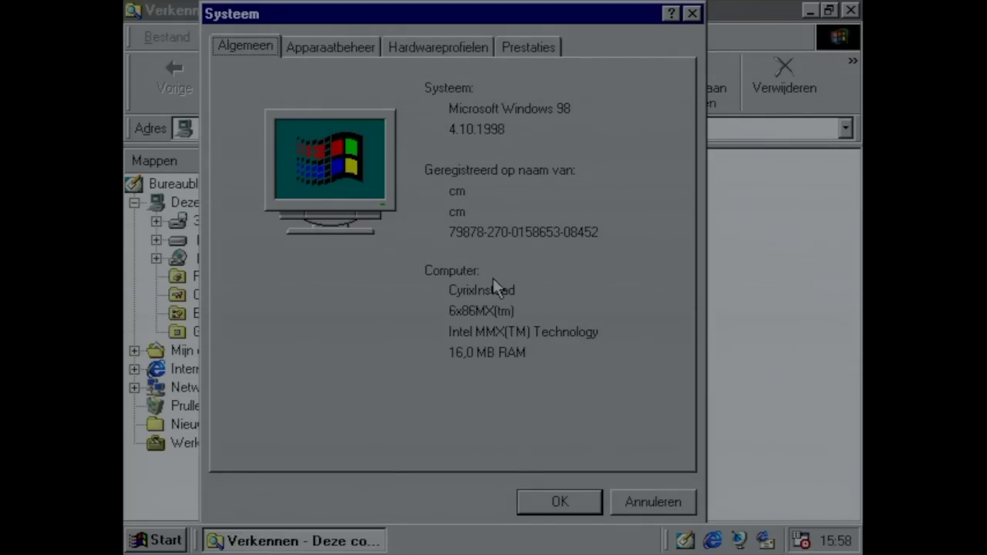
# Show the hardware list in Apparaatbeheer and expand the Beeldschermadapters category.
pyautogui.hotkey('ctrl', 'Tab')
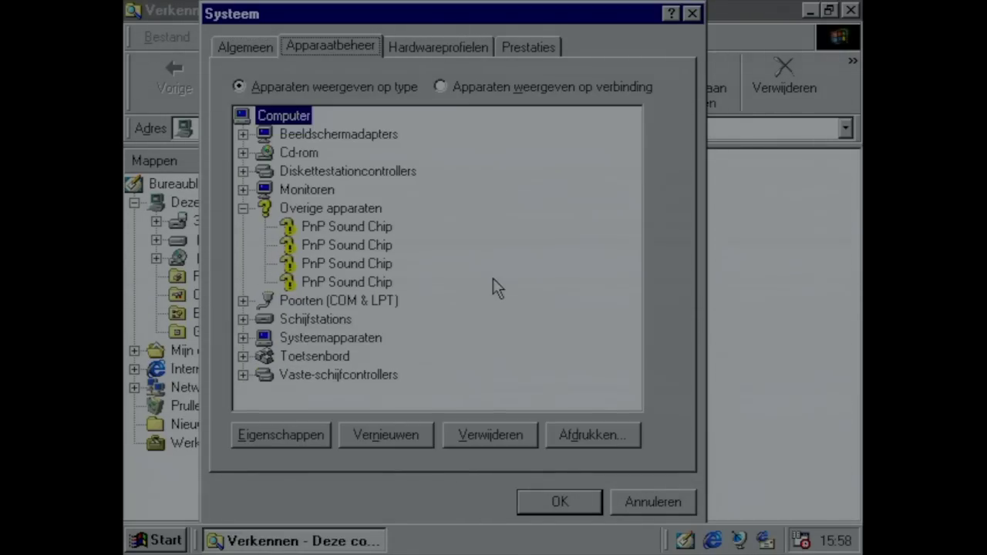
pyautogui.press('Tab')
pyautogui.press('Tab')
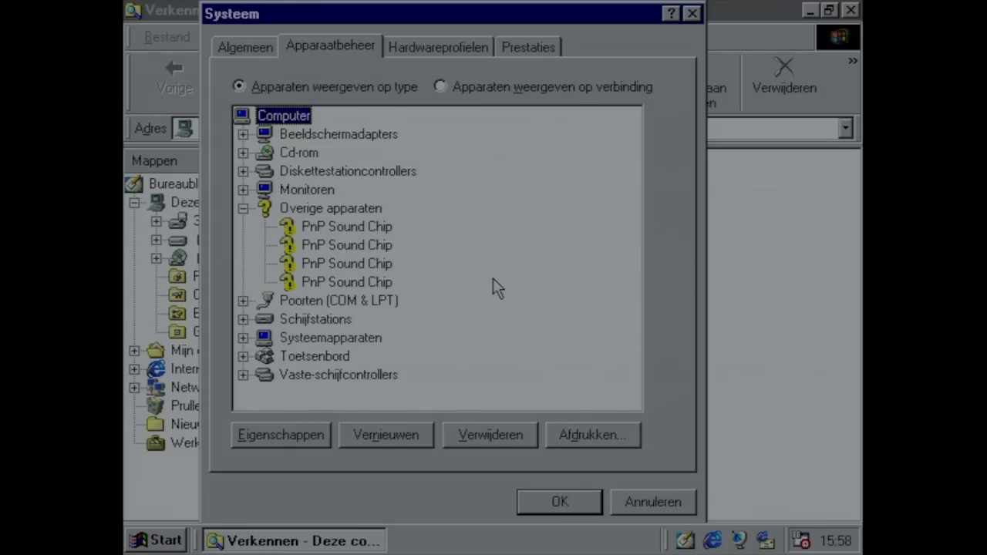
pyautogui.press('Down')
pyautogui.press('Down')
pyautogui.press('Up')
pyautogui.press('Right')
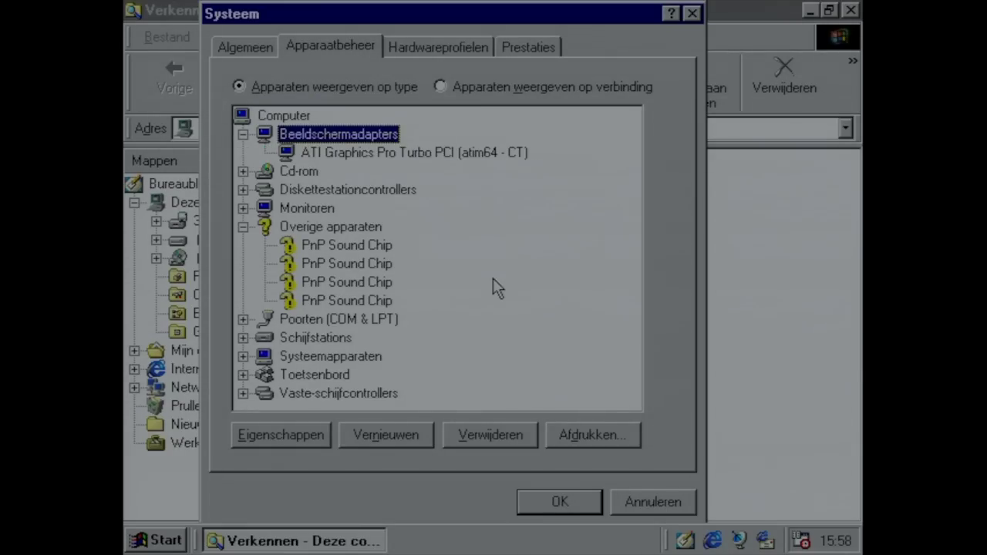
# Expand the Cd-rom and Poorten (COM & LPT) categories in the device list.
pyautogui.press('Down')
pyautogui.press('Down')
pyautogui.press('Right')
pyautogui.press('Down')
pyautogui.press('Down')
pyautogui.press('Down')
pyautogui.press('Down')
pyautogui.press('Down')
pyautogui.press('Down')
pyautogui.press('Down')
pyautogui.press('Down')
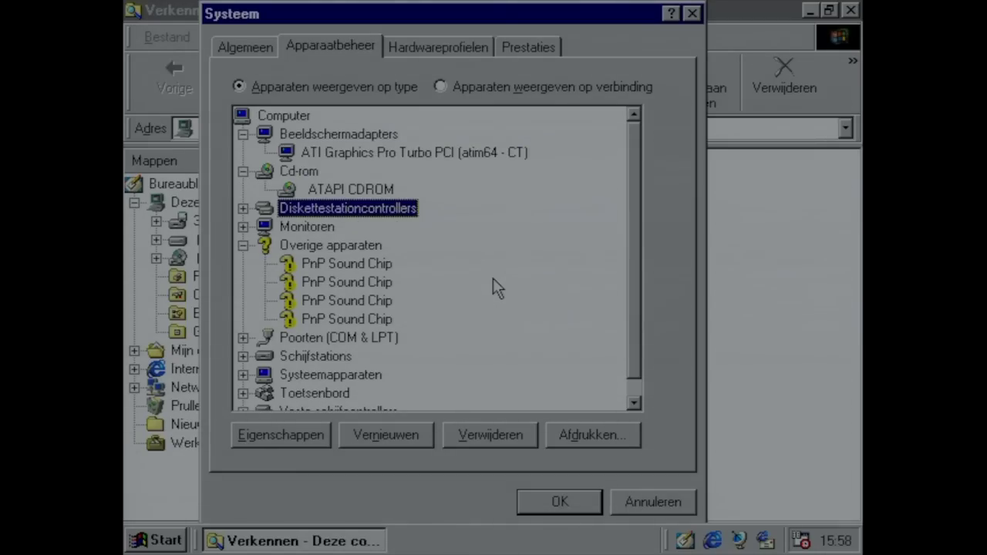
pyautogui.press('Down')
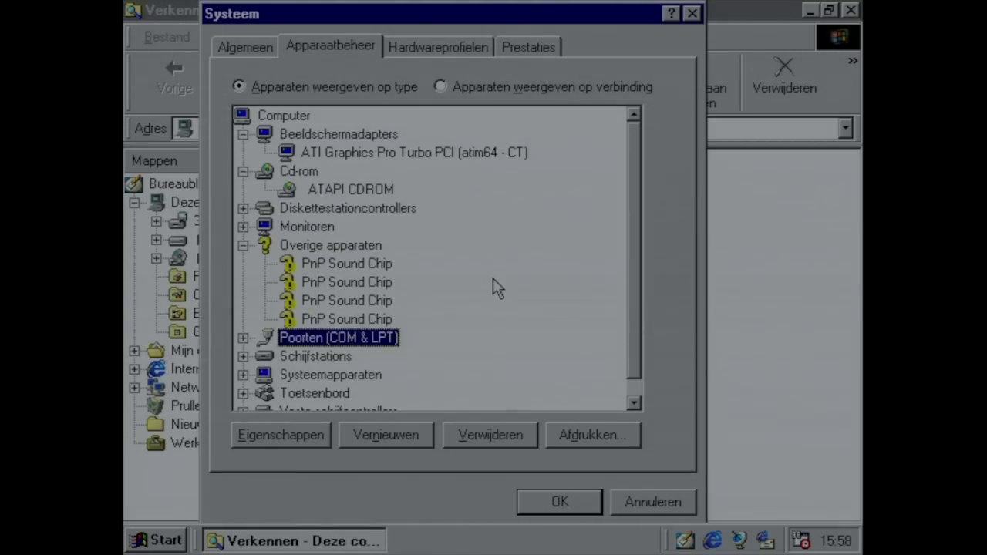
pyautogui.press('Right')
# Expand the Schijfstations category to list the disk drives.
pyautogui.press('Down')
pyautogui.press('Down')
pyautogui.press('Down')
pyautogui.press('Down')
pyautogui.press('Down')
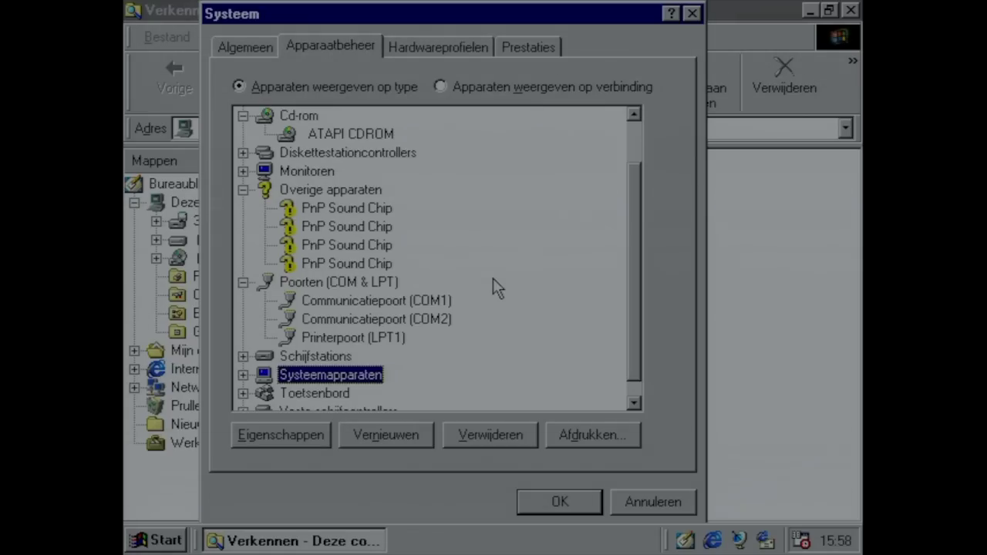
pyautogui.press('Up')
pyautogui.press('Right')
# Expand the Systeemapparaten category in the device list.
pyautogui.press('Down')
pyautogui.press('Down')
pyautogui.press('Down')
pyautogui.press('Down')
pyautogui.press('Down')
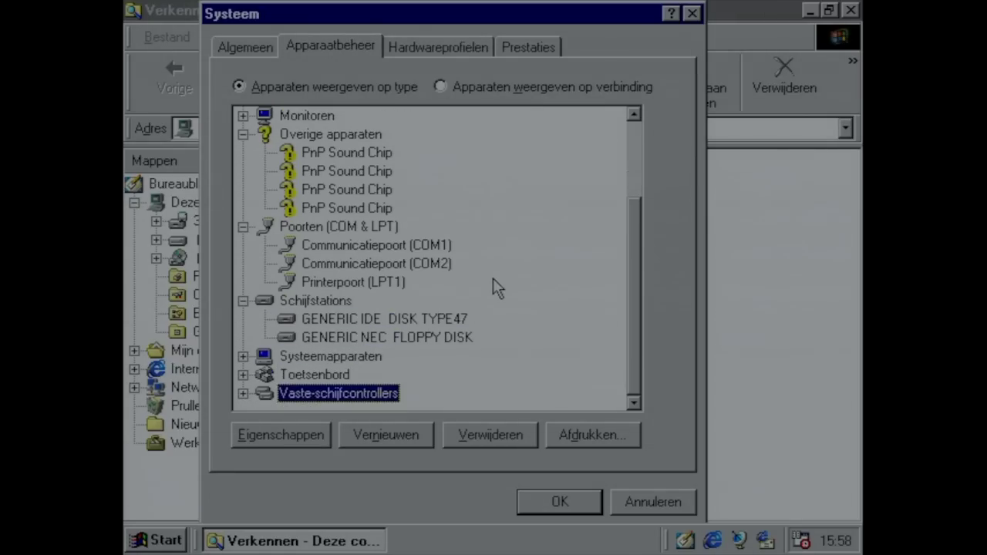
pyautogui.press('Up')
pyautogui.press('Up')
pyautogui.press('Right')
# Go through the listed system devices and expand the Vaste-schijfcontrollers category.
pyautogui.press('Down')
pyautogui.press('Down')
pyautogui.press('Down')
pyautogui.press('Down')
pyautogui.press('Down')
pyautogui.press('Down')
pyautogui.press('Down')
pyautogui.press('Down')
pyautogui.press('Down')
pyautogui.press('Down')
pyautogui.press('Down')
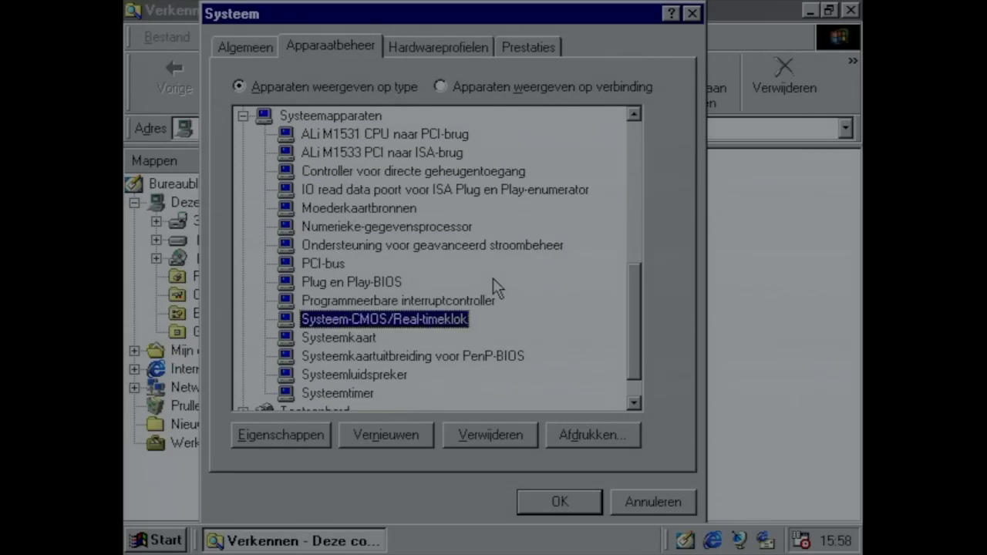
pyautogui.press('Down')
pyautogui.press('Down')
pyautogui.press('Down')
pyautogui.press('Down')
pyautogui.press('Down')
pyautogui.press('Down')
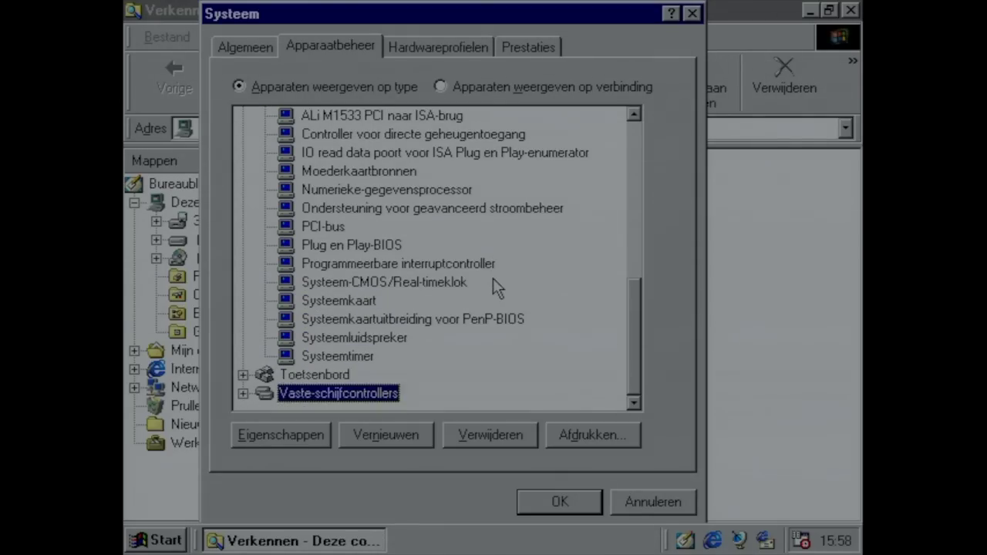
pyautogui.press('Right')
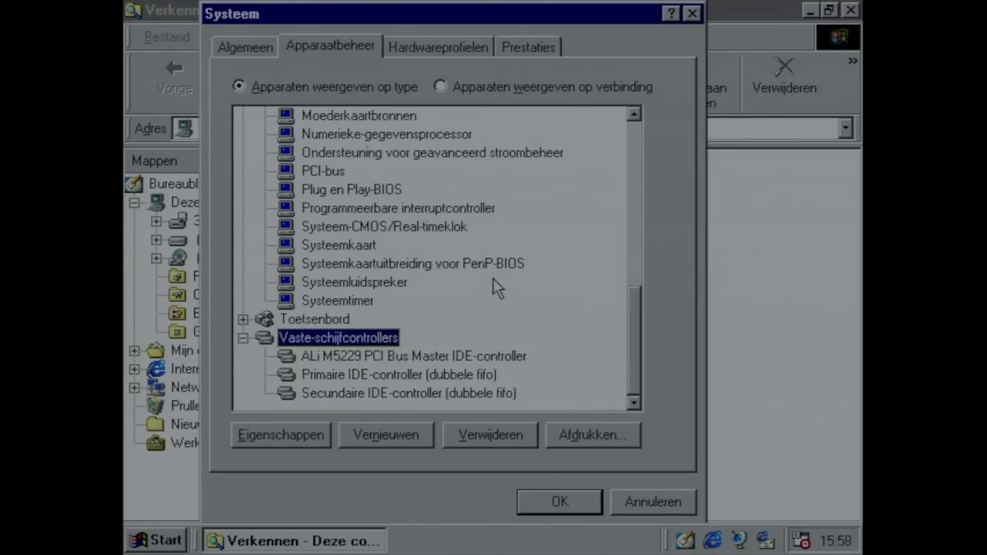
# View the system's performance status under Prestaties and close the system properties without changes.
pyautogui.hotkey('shift', 'Tab')
pyautogui.hotkey('shift', 'Tab')
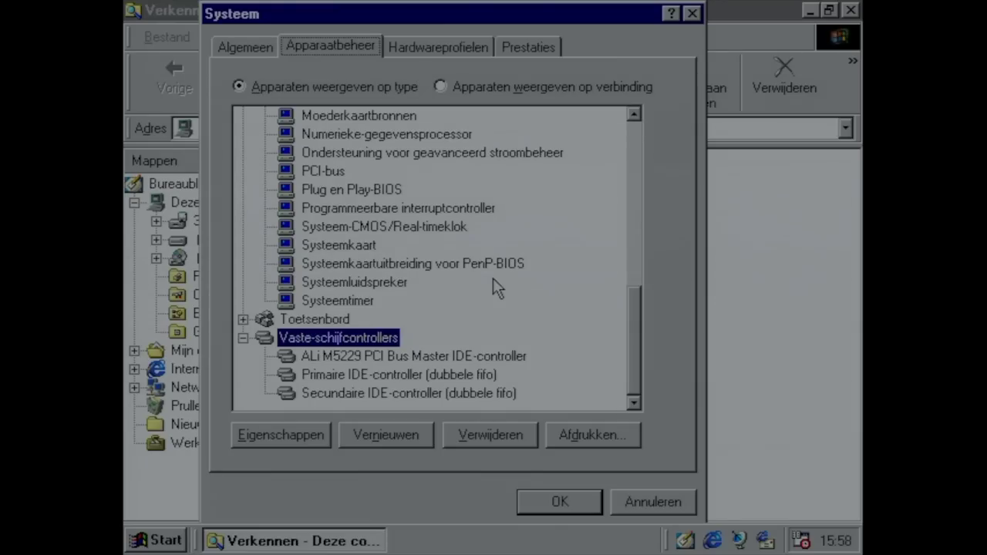
pyautogui.press('Right')
pyautogui.press('Right')
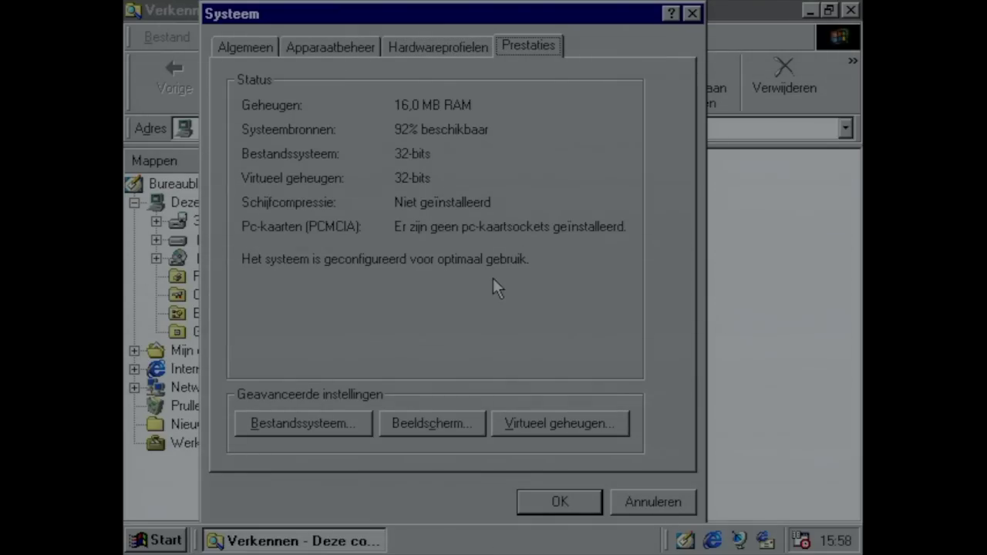
pyautogui.press('Escape')
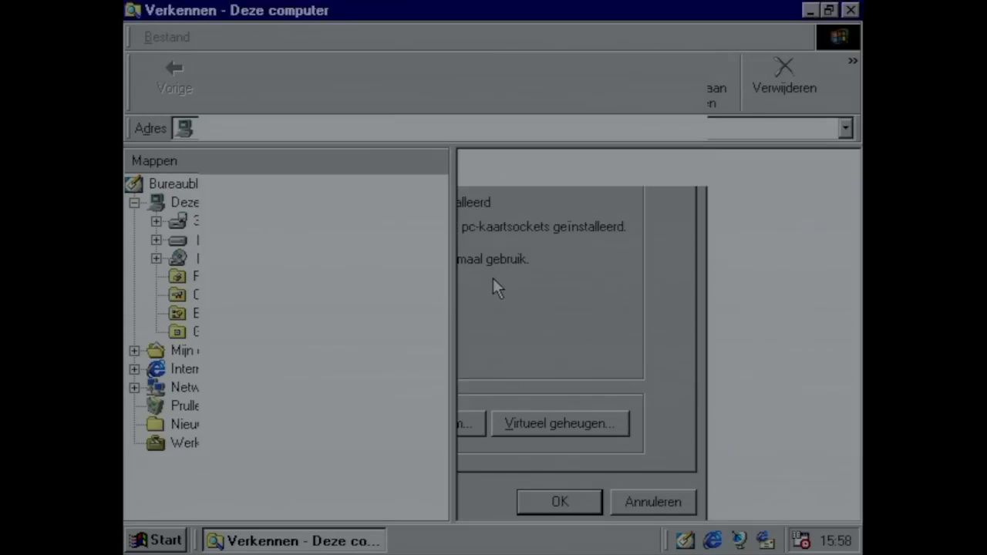
# Display the contents of drive C: and launch ROUTE 66 with the Benelux map.
pyautogui.press('Down')
pyautogui.press('Down')
pyautogui.press('super')
pyautogui.press('Up')
pyautogui.press('Up')
pyautogui.press('Up')
pyautogui.press('Up')
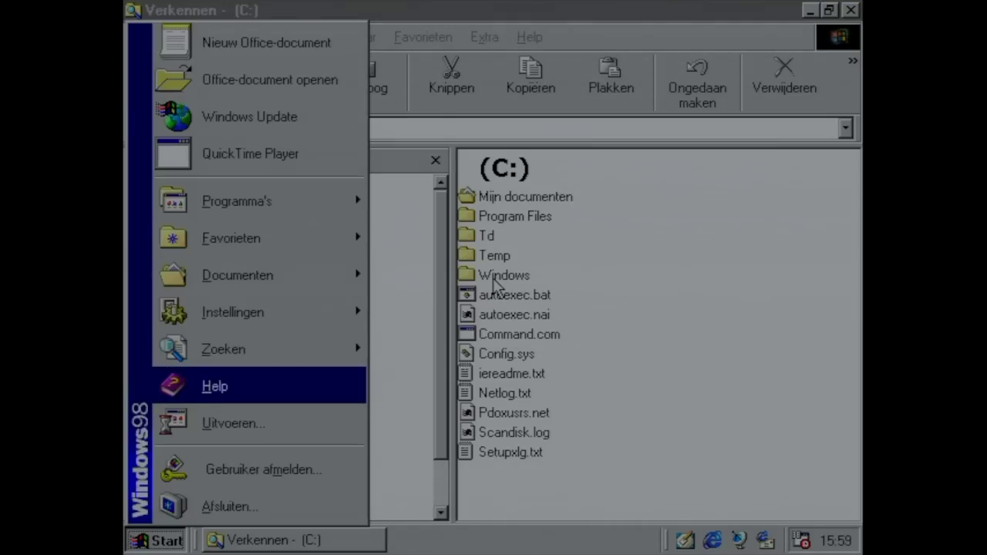
pyautogui.press('Up')
pyautogui.press('Up')
pyautogui.press('Up')
pyautogui.press('Up')
pyautogui.press('Up')
pyautogui.press('Right')
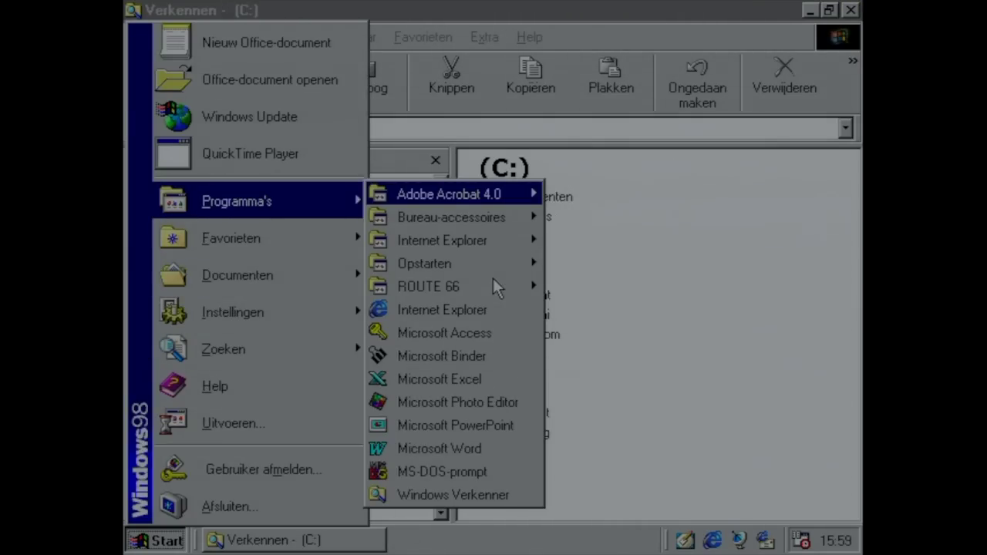
pyautogui.press('Down')
pyautogui.press('Down')
pyautogui.press('Down')
pyautogui.press('Down')
pyautogui.press('Right')
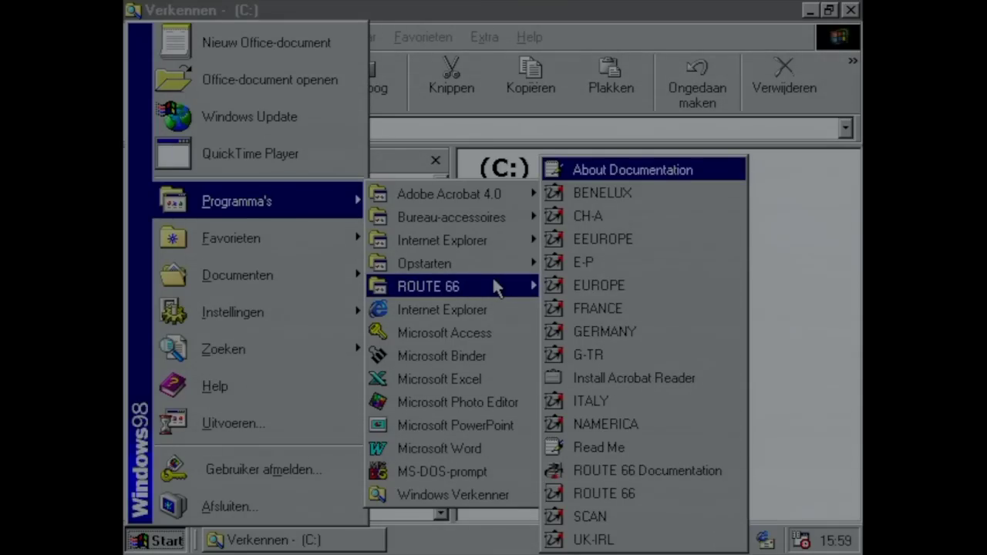
pyautogui.press('Escape')
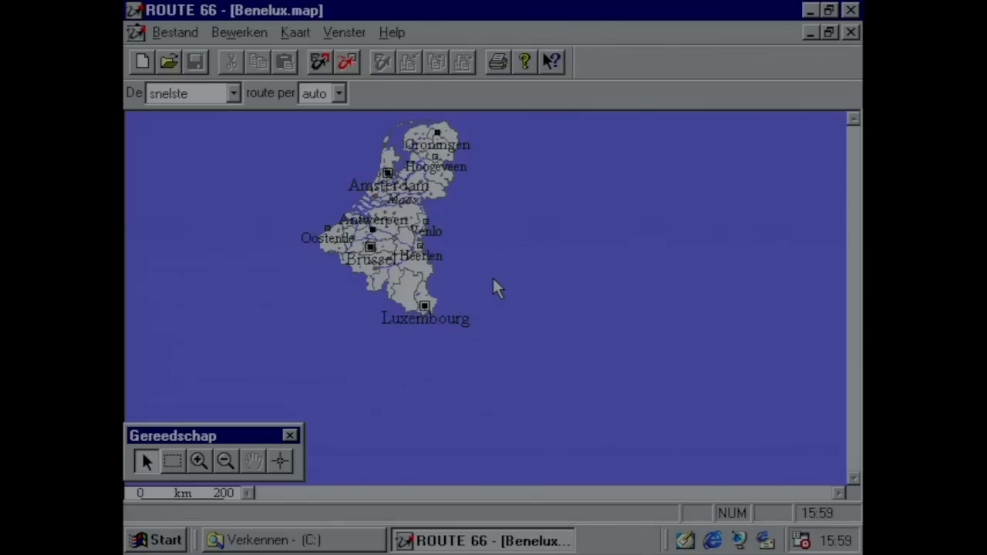
# Search the map for the location "brussel" and go to Brussel (A10-R0), B.
pyautogui.press('alt')
pyautogui.press('Right')
pyautogui.press('Down')
pyautogui.press('Right')
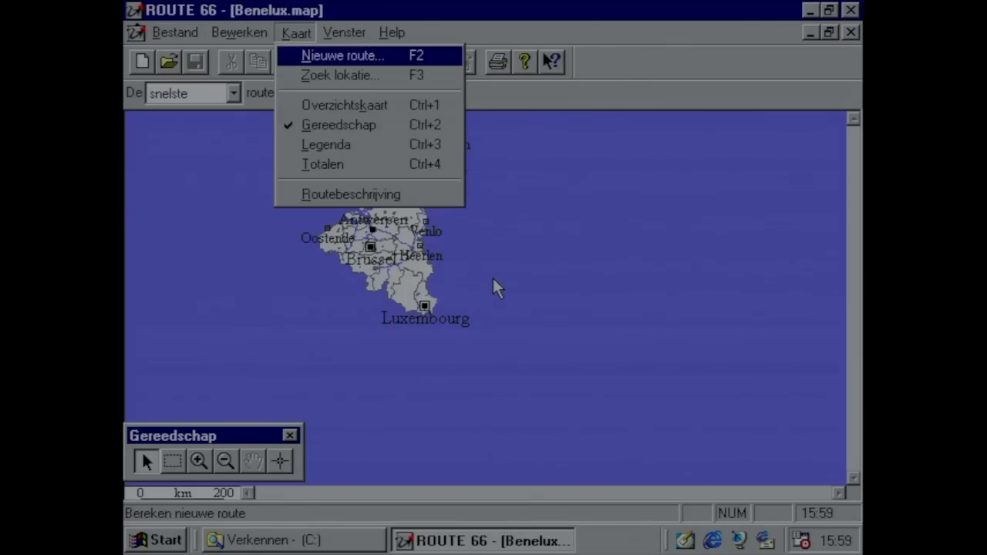
pyautogui.press('Down')
pyautogui.press('Return')
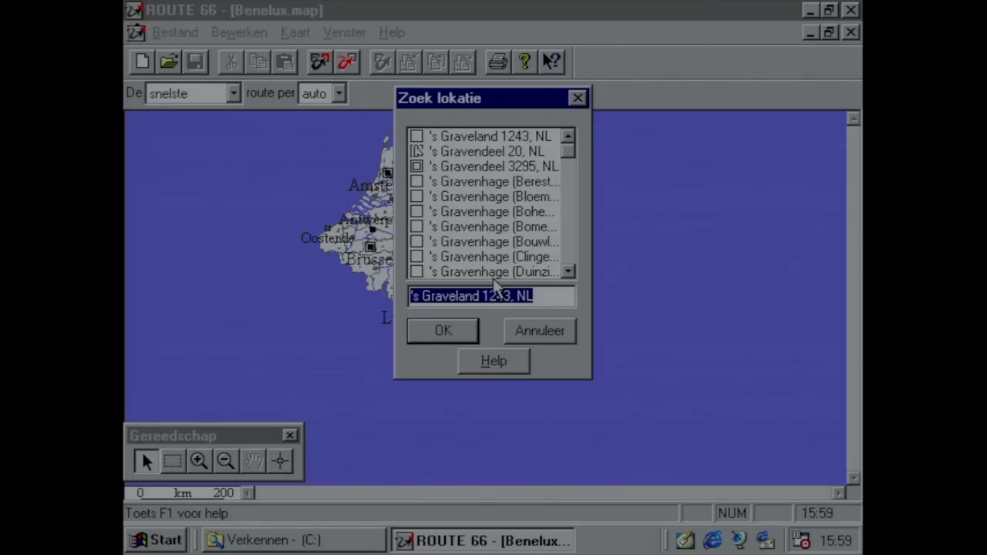
pyautogui.write('brussel')
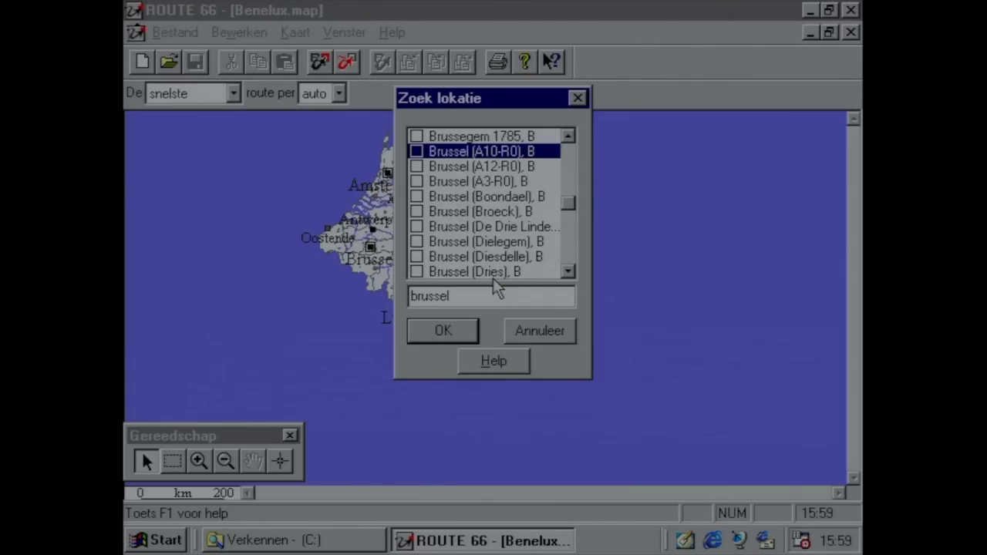
pyautogui.press('Return')
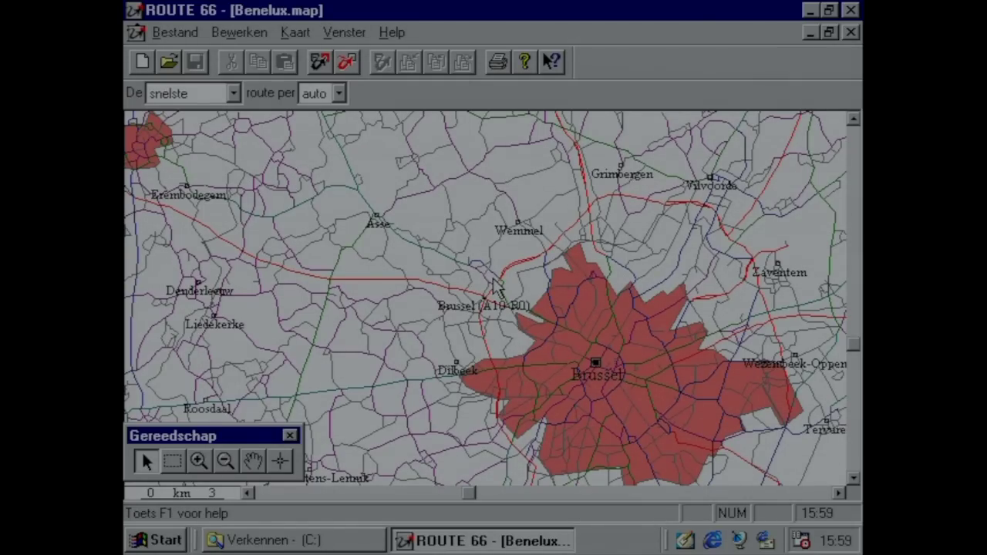
# Start a new route and add Antwerpen (A1-A12), B as its starting point.
pyautogui.press('alt')
pyautogui.press('Right')
pyautogui.press('Right')
pyautogui.press('Down')
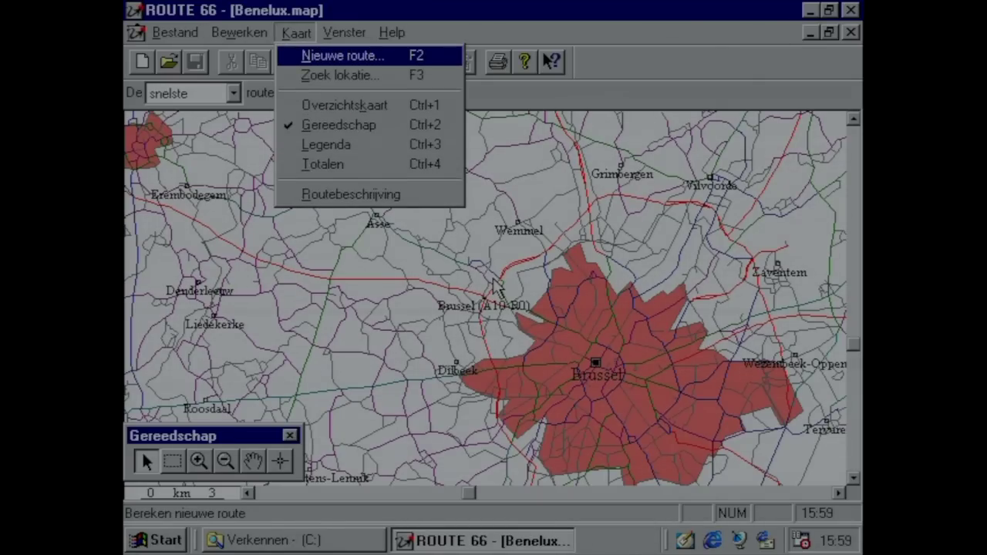
pyautogui.press('Down')
pyautogui.press('Down')
pyautogui.press('Down')
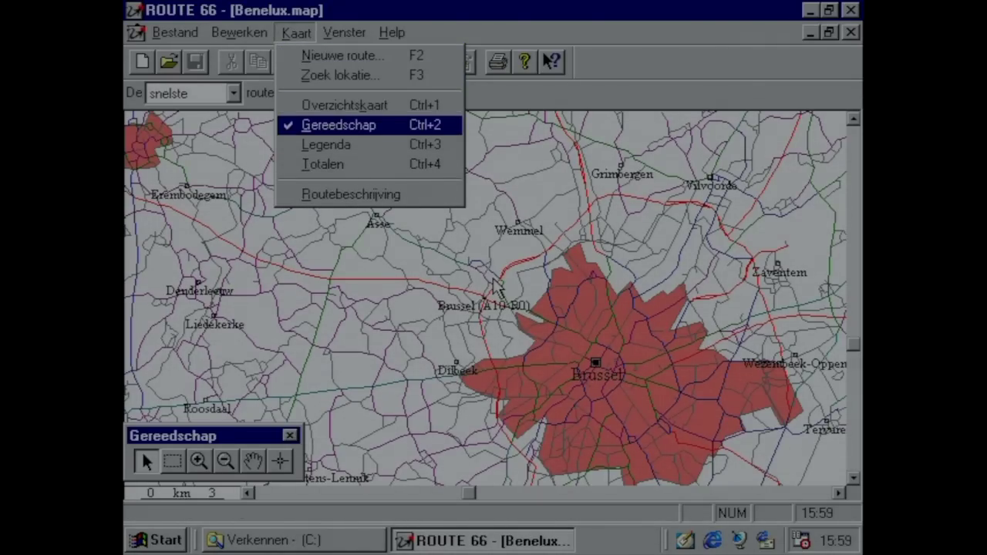
pyautogui.press('Up')
pyautogui.press('Up')
pyautogui.press('Up')
pyautogui.press('Return')
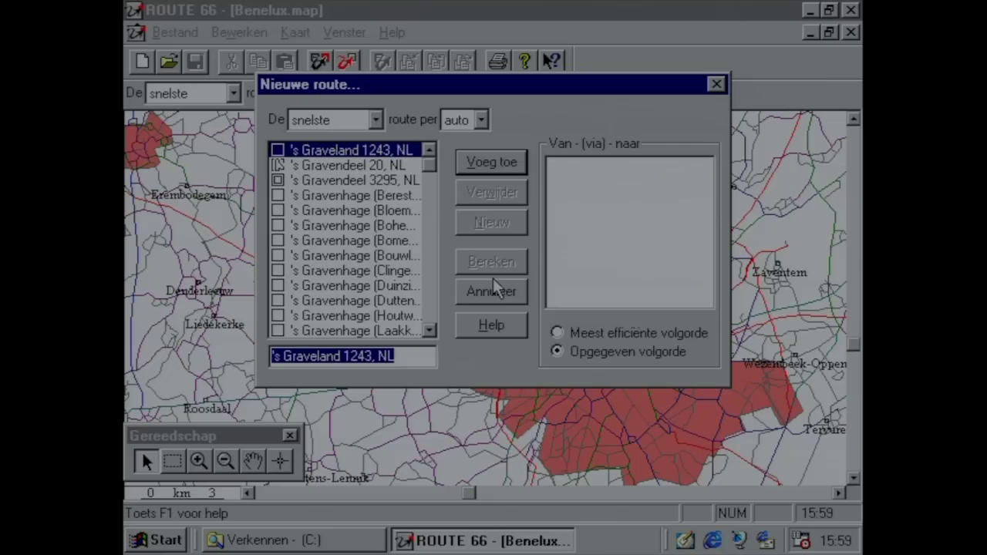
pyautogui.write('ant')
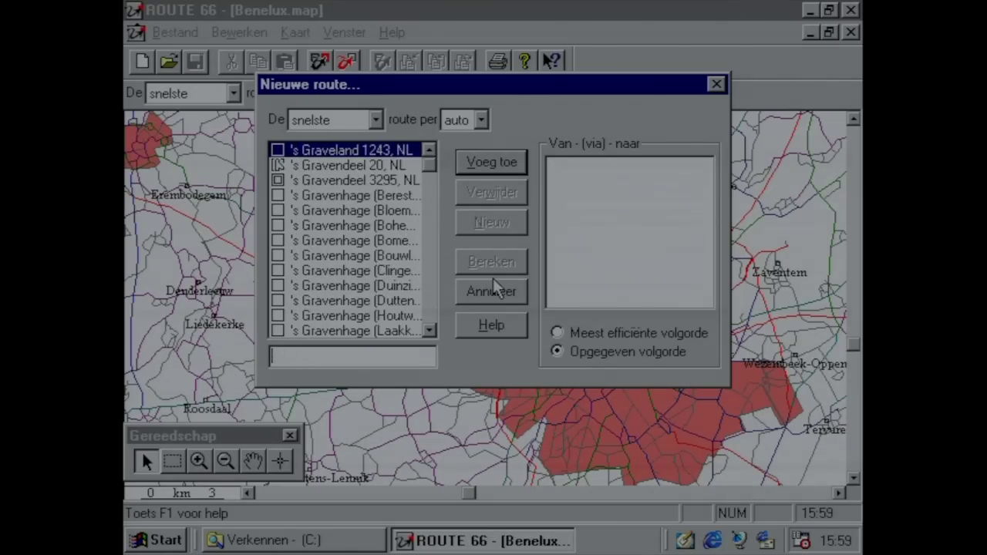
pyautogui.write('werp')
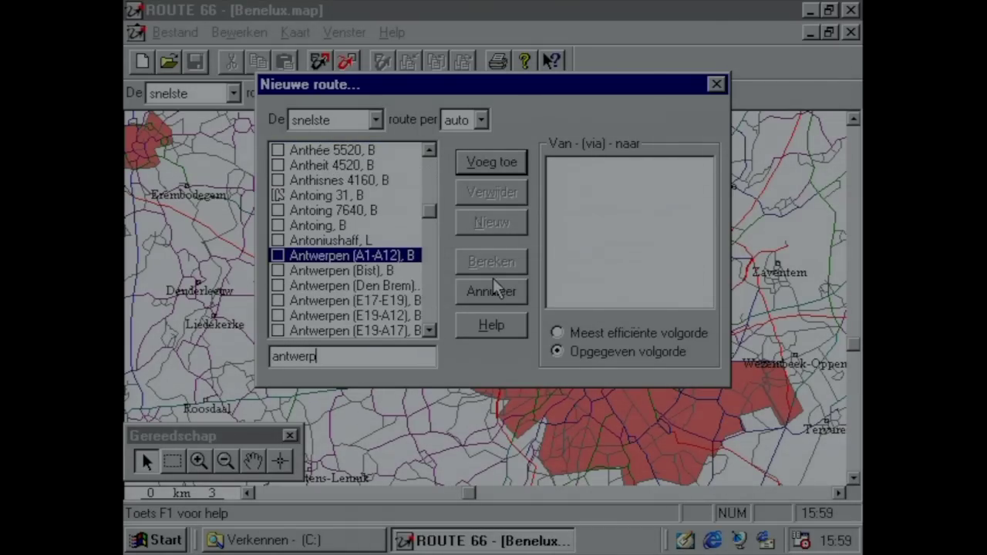
pyautogui.press('Return')
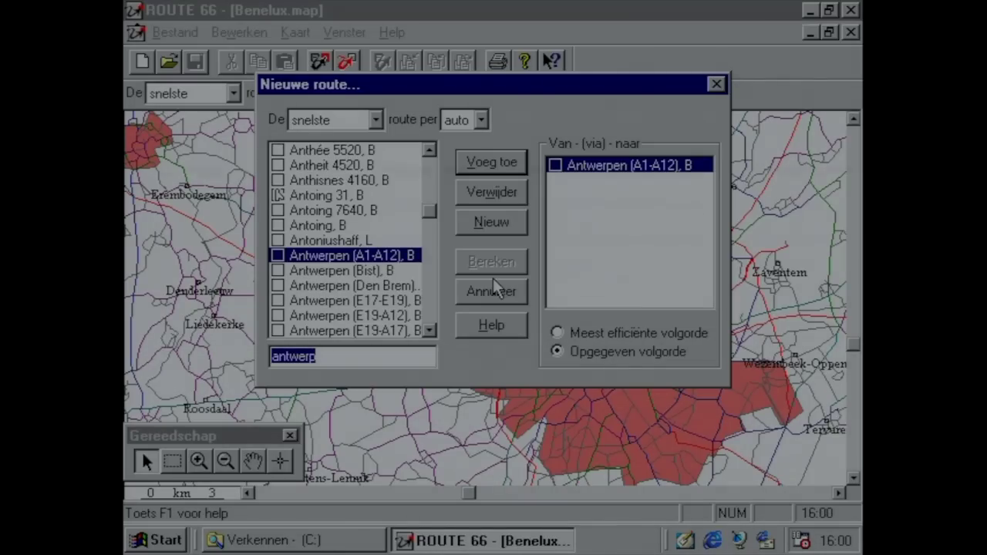
# Add Brussel (A10-R0), B as the route's destination and calculate the route.
pyautogui.write('brussel')
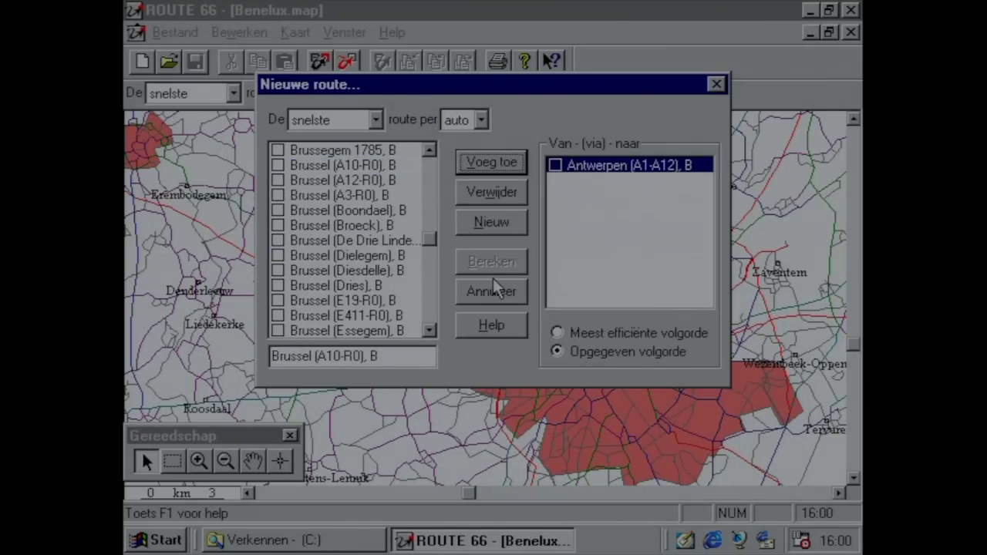
pyautogui.press('Return')
pyautogui.press('Return')
pyautogui.press('Return')
pyautogui.hotkey('alt', 'b')
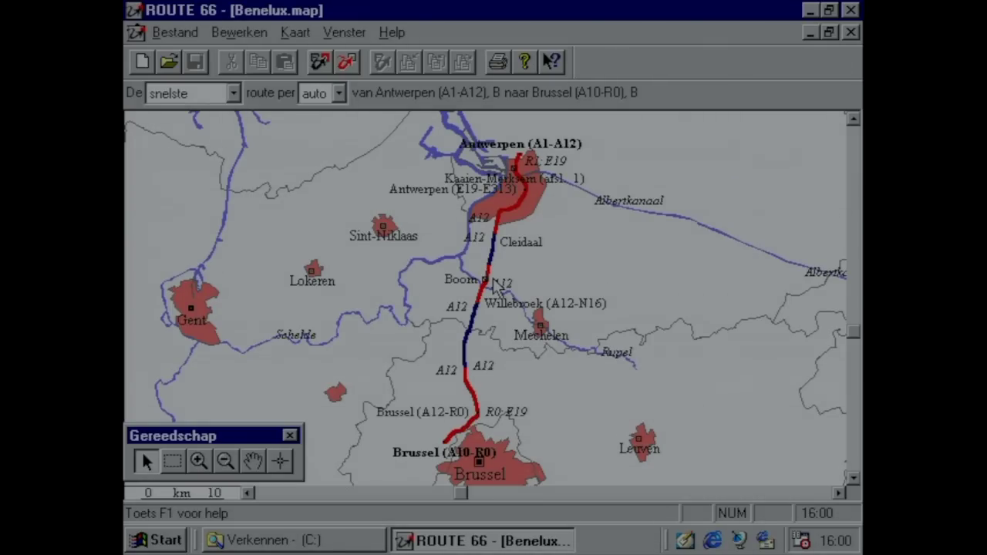
# Close ROUTE 66 and launch Microsoft Word from the installed programs.
pyautogui.hotkey('alt', 'F4')
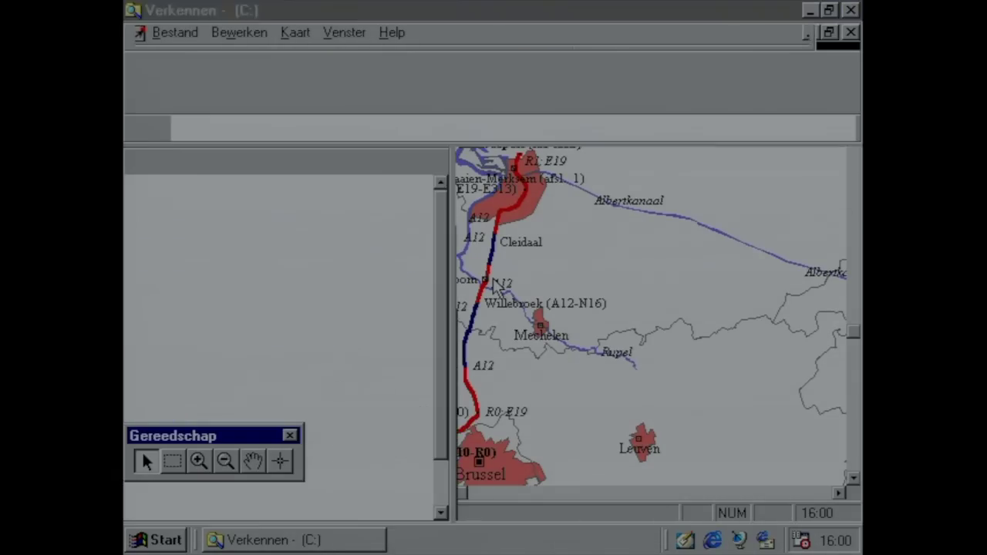
pyautogui.hotkey('ctrl', 'Escape')
pyautogui.press('Up')
pyautogui.press('Up')
pyautogui.press('Up')
pyautogui.press('Up')
pyautogui.press('Up')
pyautogui.press('Up')
pyautogui.press('Up')
pyautogui.press('Up')
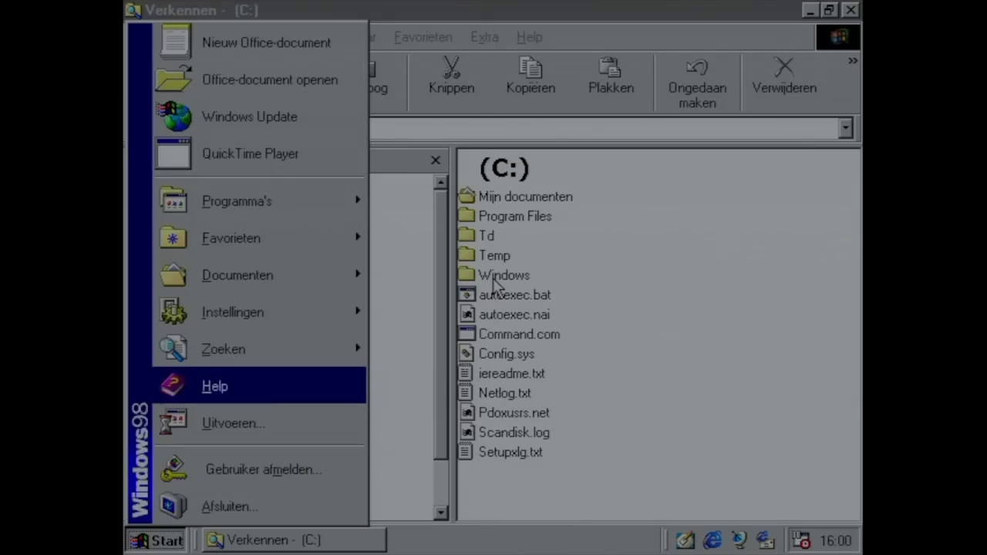
pyautogui.press('Right')
pyautogui.press('Up')
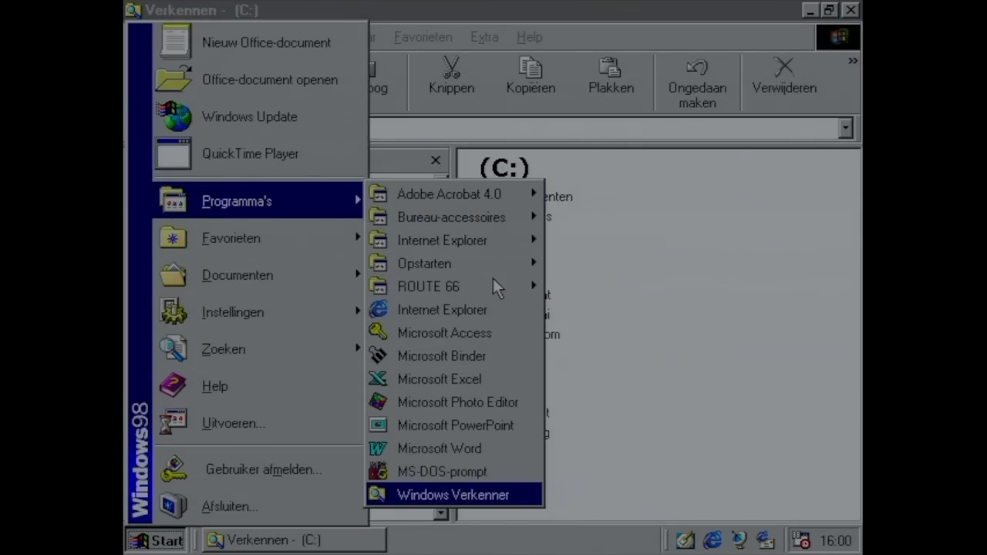
pyautogui.press('Return')
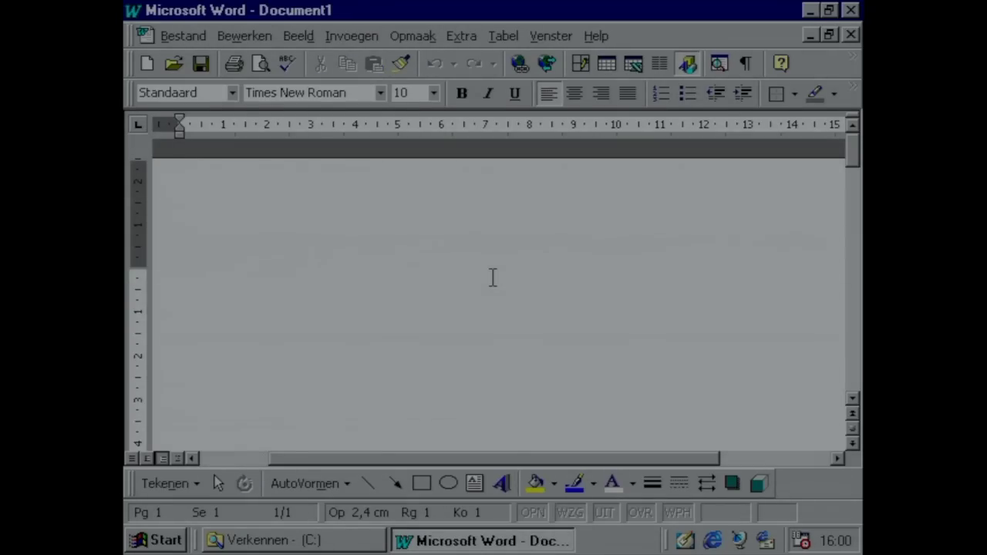
# Exit Microsoft Word without creating a document and shut down Windows.
pyautogui.hotkey('alt', 'b')
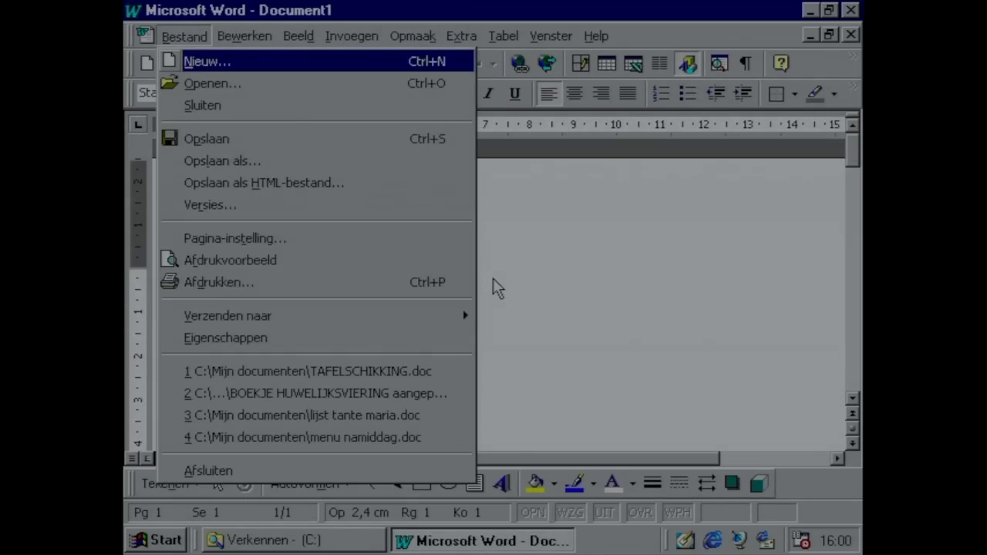
pyautogui.press('Up')
pyautogui.press('Return')
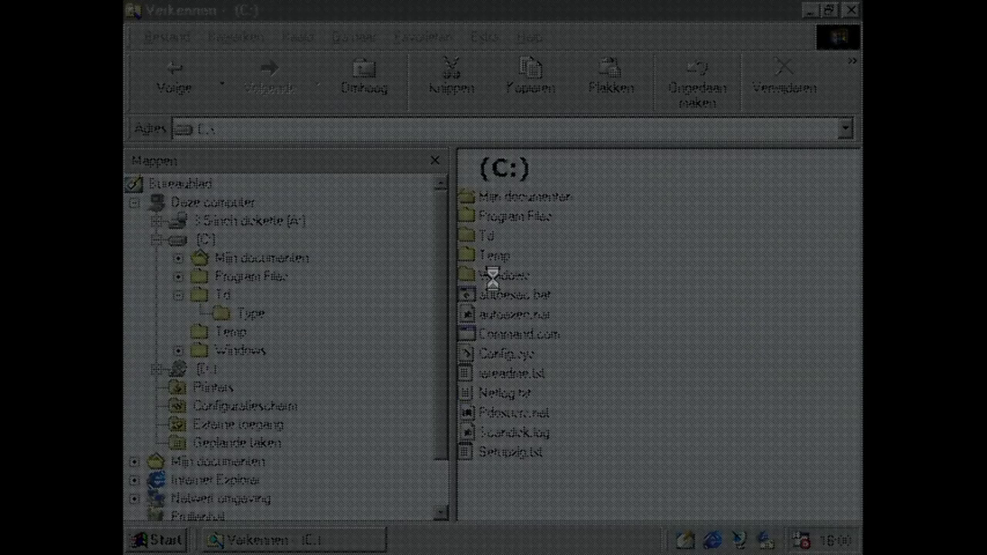
pyautogui.press('Return')
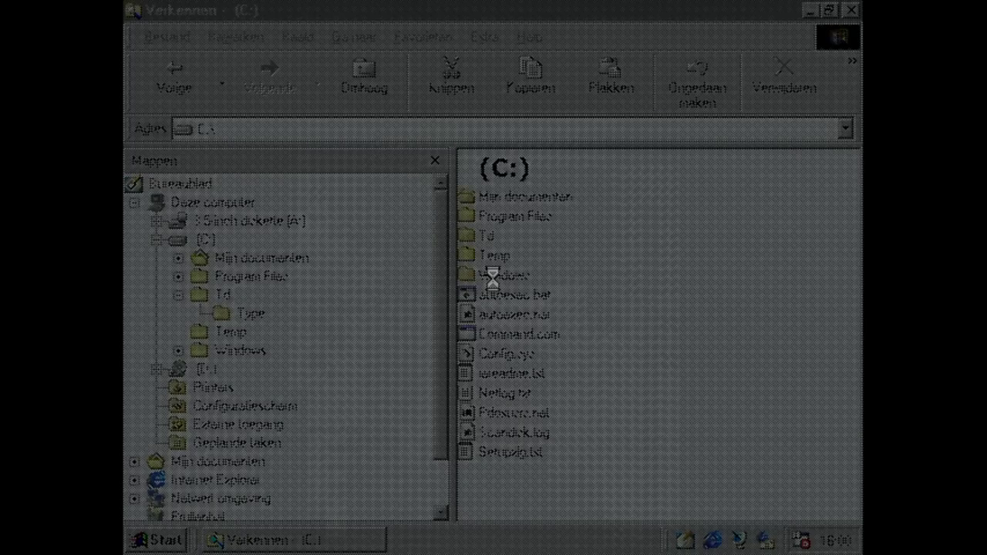
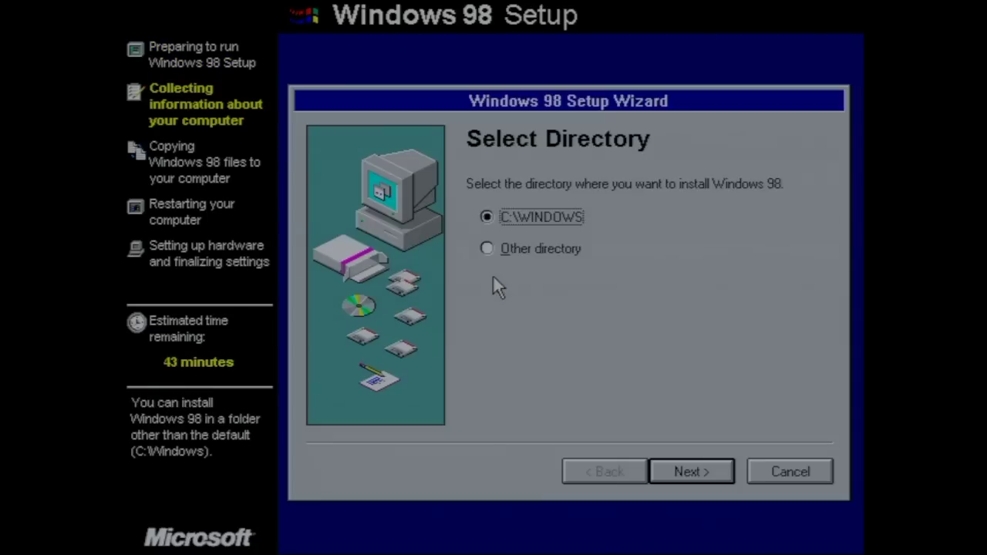
# Accept C:\WINDOWS as the installation directory and continue through the Windows 98 Setup Wizard.
pyautogui.press('Return')
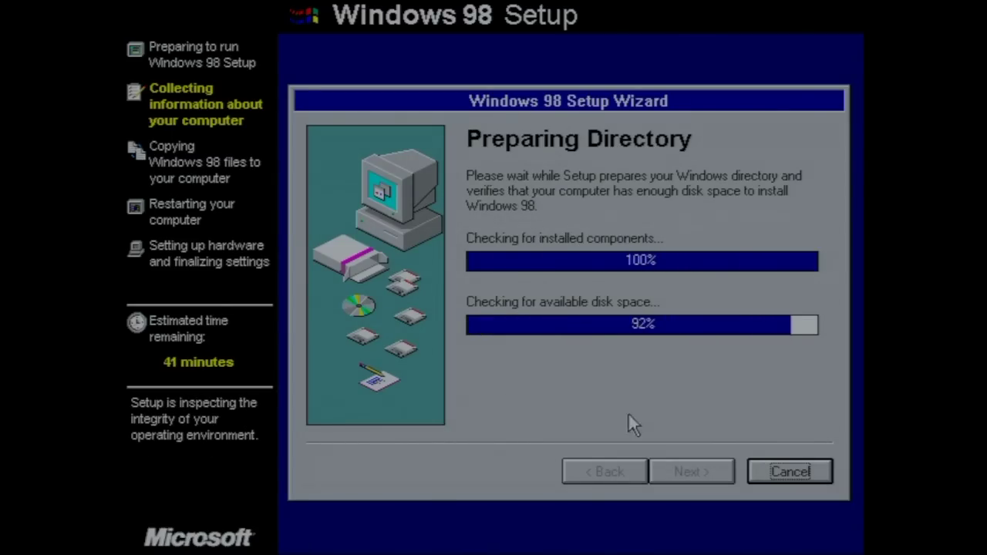
pyautogui.click(687, 471)
pyautogui.write('dnn')
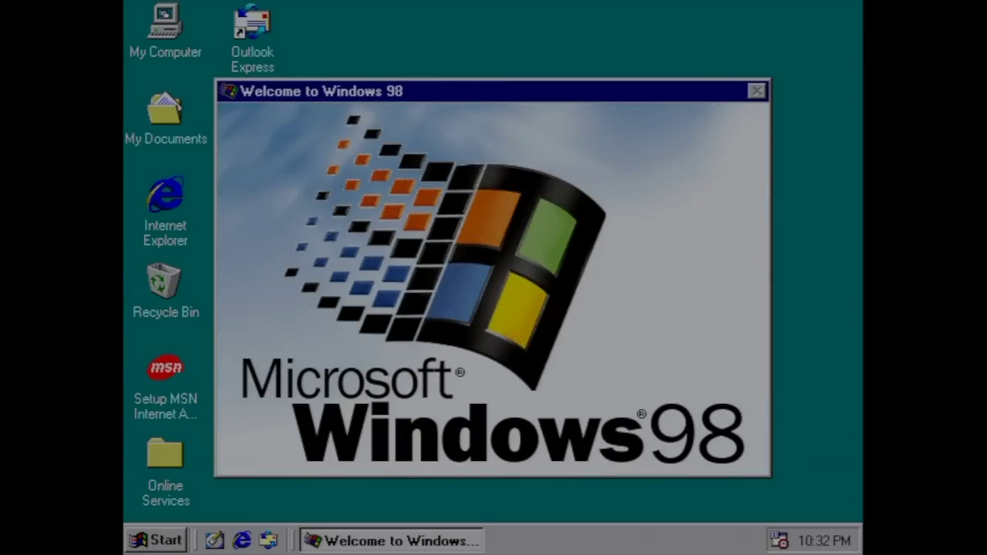
# Dismiss the Welcome to Windows 98 window and show the Device Manager in the computer's System Properties.
pyautogui.click(756, 91)
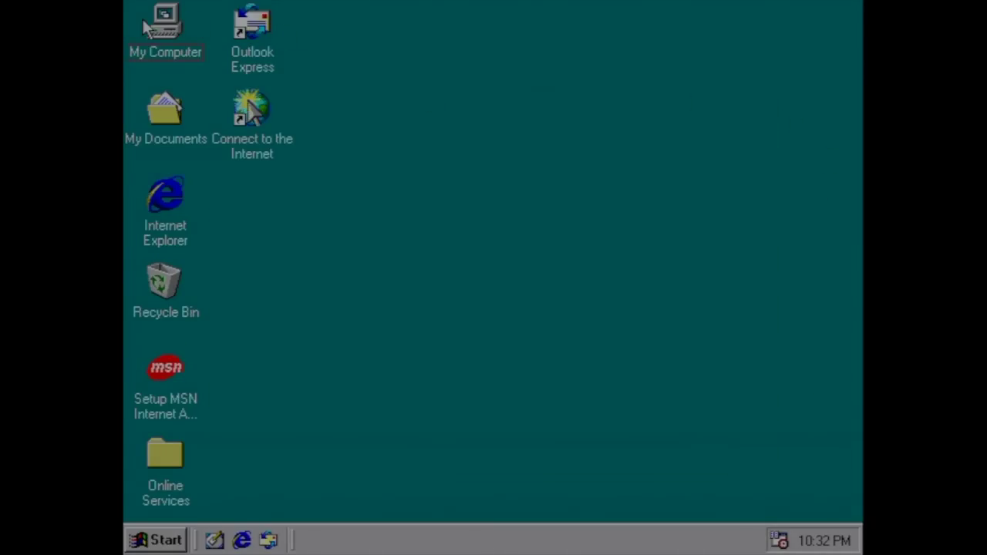
pyautogui.rightClick(142, 18)
pyautogui.click(199, 151)
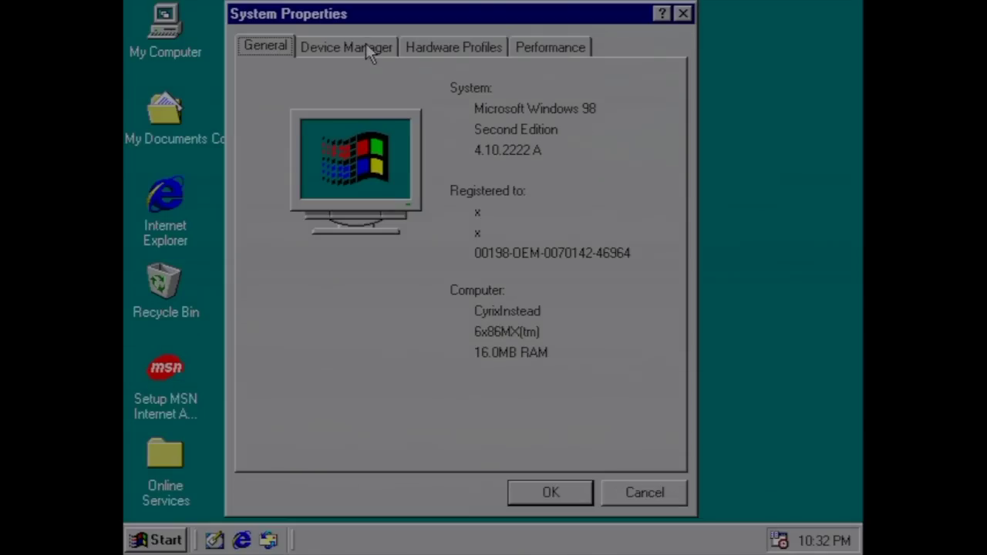
pyautogui.click(358, 46)
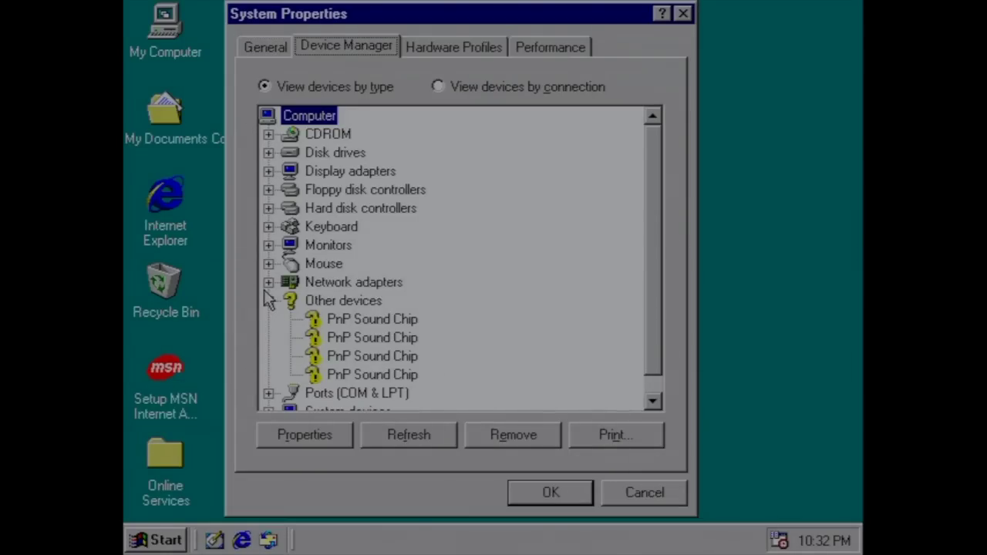
# Expand the network adapters, display adapters and CDROM categories to inspect the detected devices.
pyautogui.click(268, 282)
pyautogui.click(268, 171)
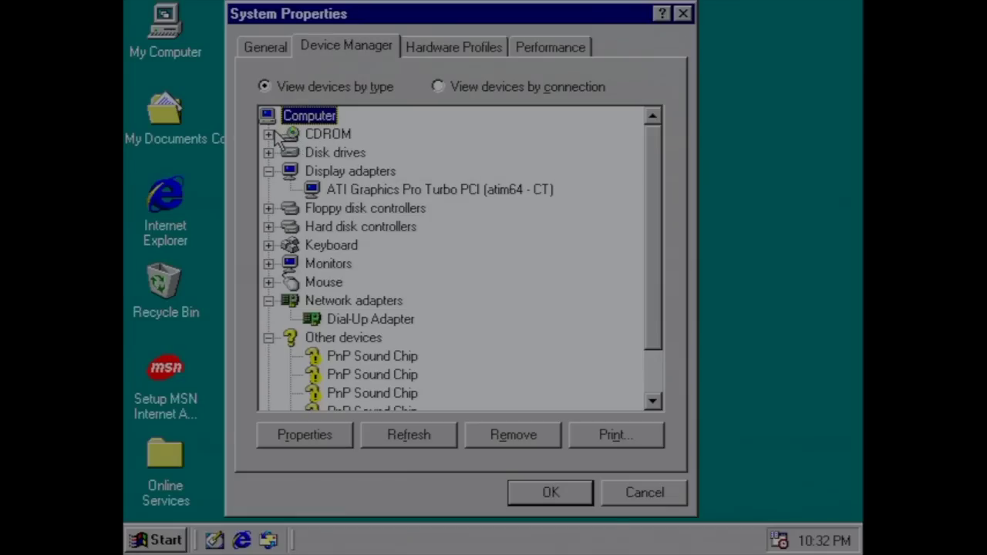
pyautogui.click(269, 134)
pyautogui.click(330, 152)
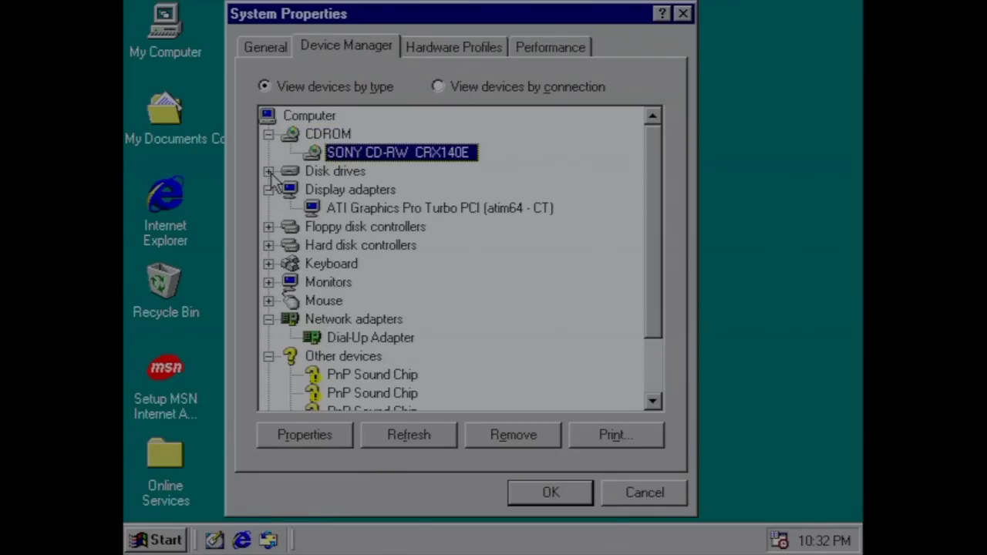
# Expand the disk drives, hard disk controllers, floppy disk controllers and system devices categories to examine their entries.
pyautogui.click(268, 172)
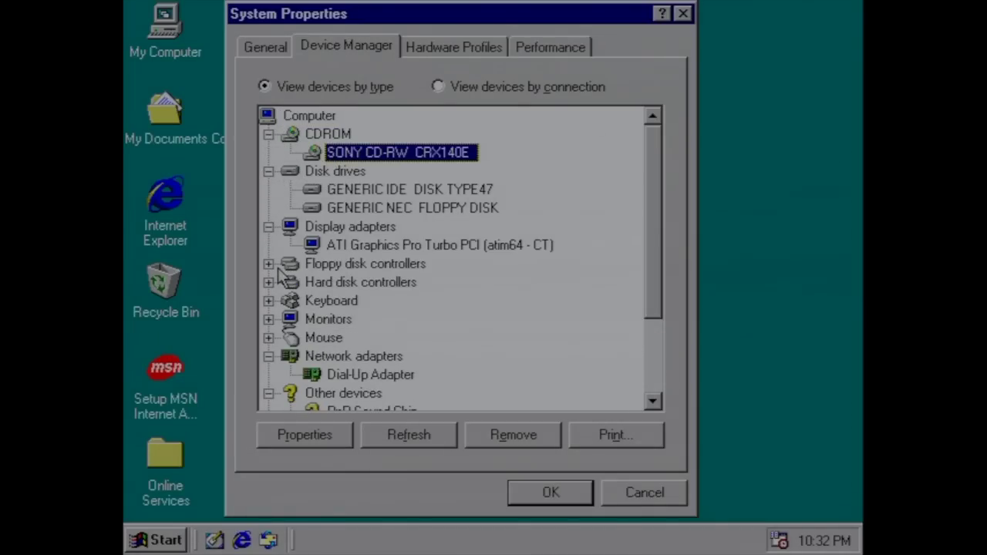
pyautogui.click(268, 282)
pyautogui.click(268, 263)
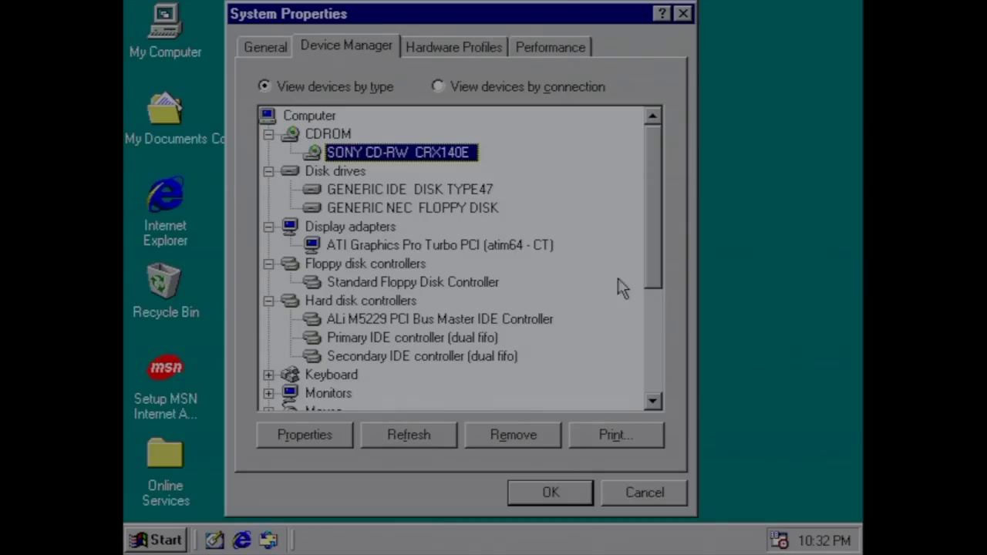
pyautogui.moveTo(654, 259); pyautogui.dragTo(636, 380)
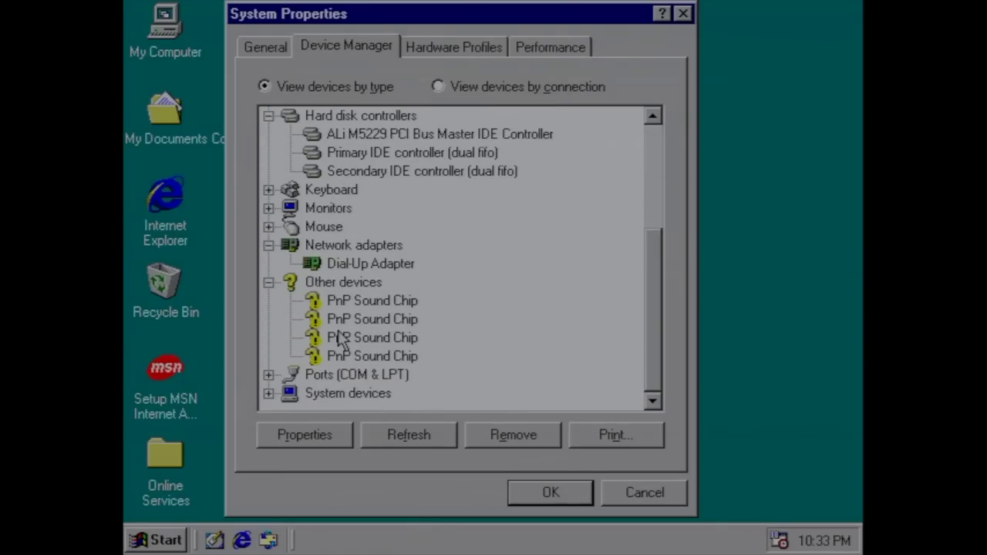
pyautogui.click(266, 392)
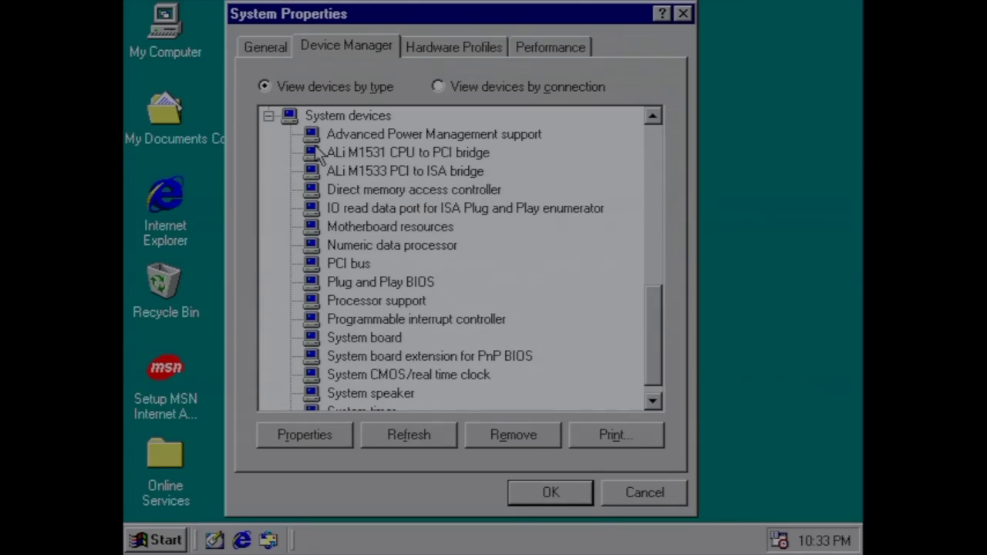